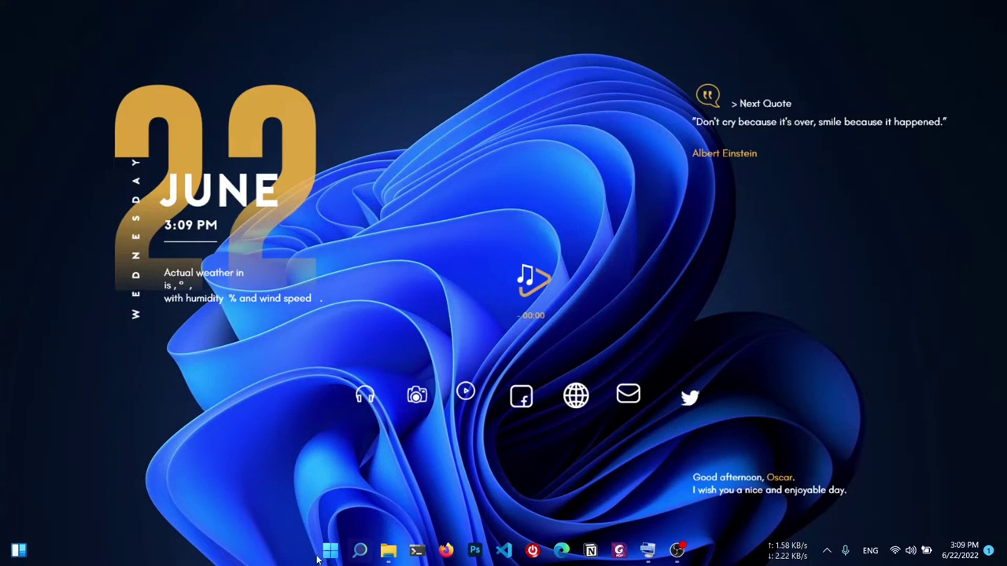
Step: Test entering text in the Windows search box with the physical keyboard and the On-Screen Keyboard
left_click(356, 557)
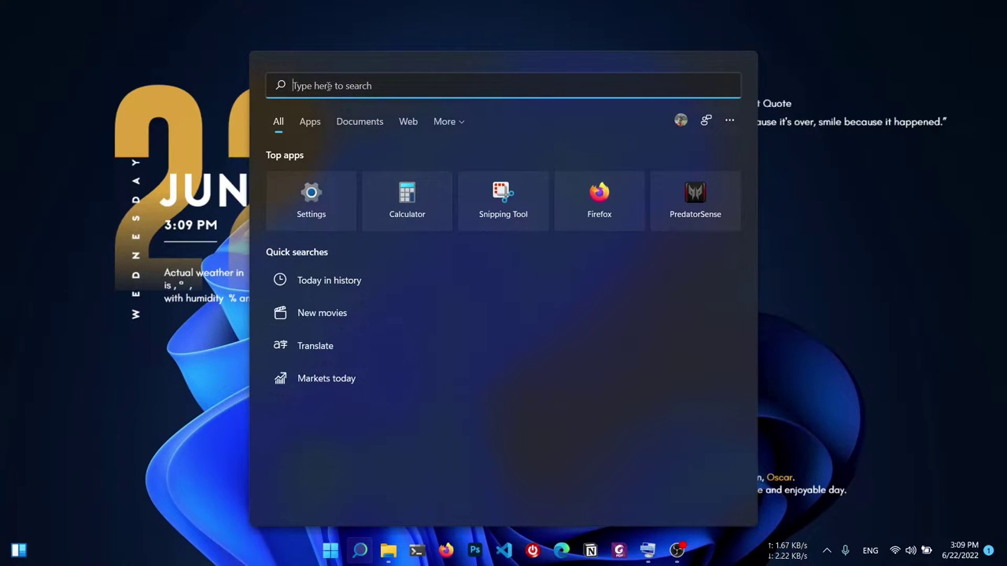
key("ctrl+super+o")
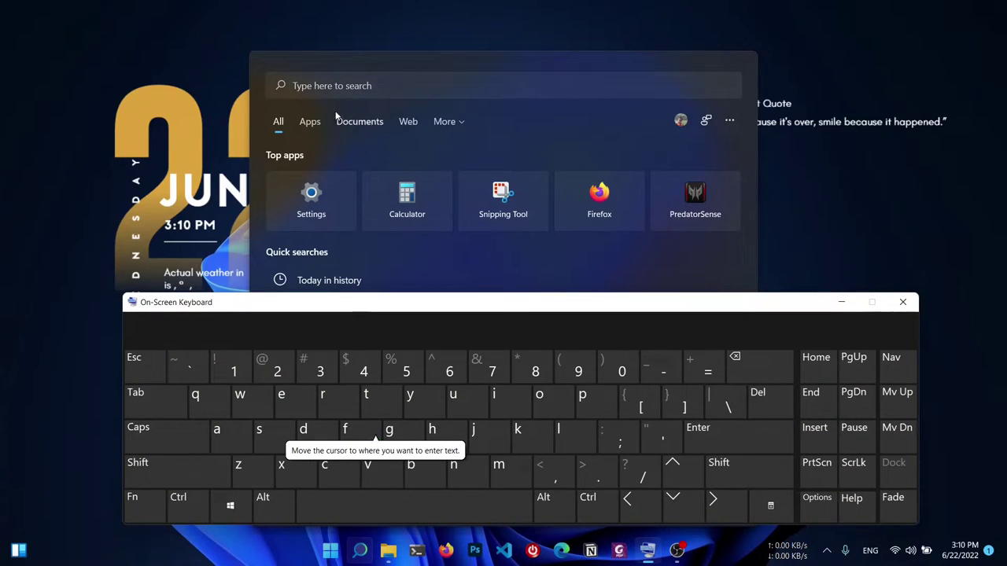
left_click(346, 84)
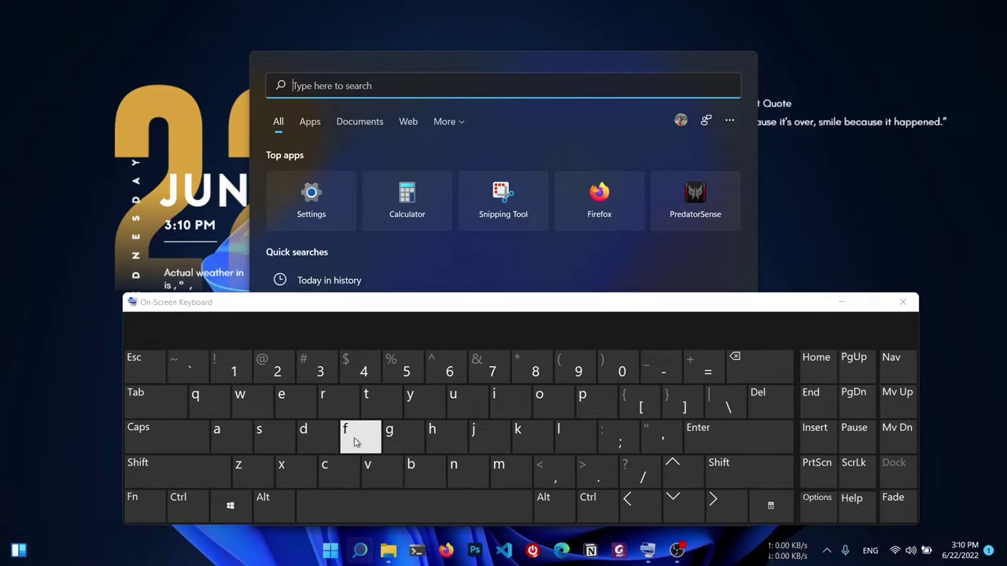
left_click(489, 436)
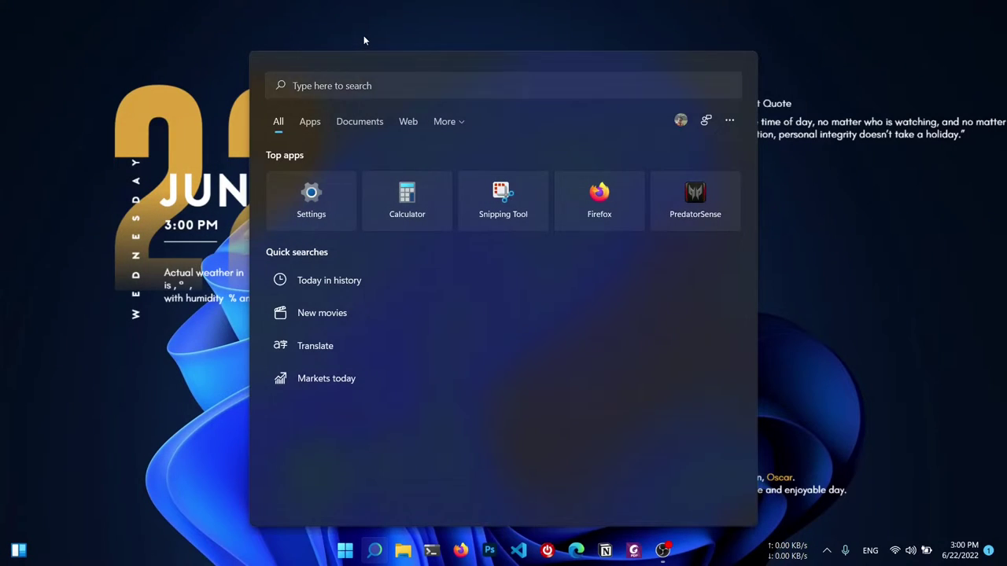
left_click(365, 36)
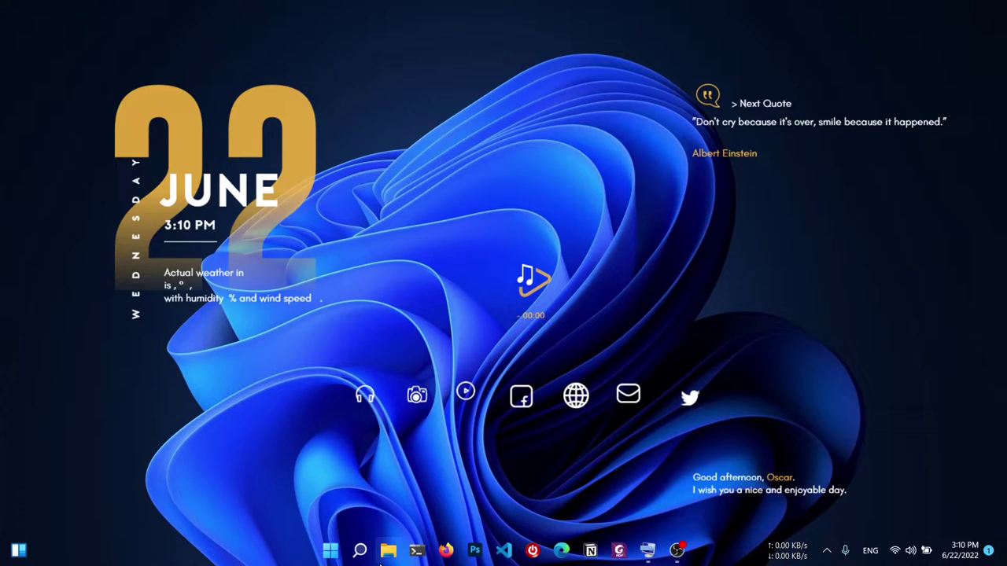
Step: Open the C:\Windows\System32 folder in a maximized File Explorer window
left_click(388, 551)
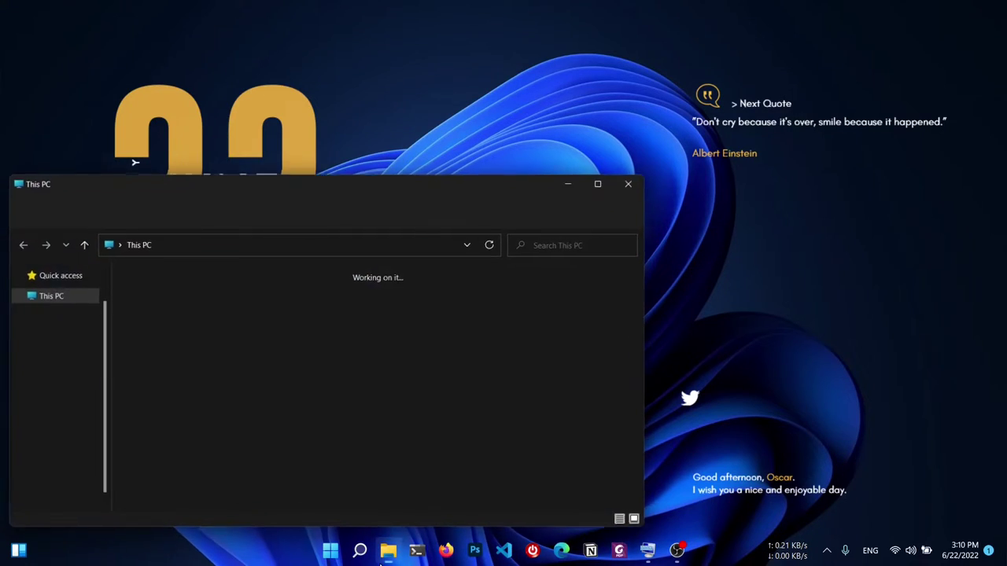
left_click(604, 182)
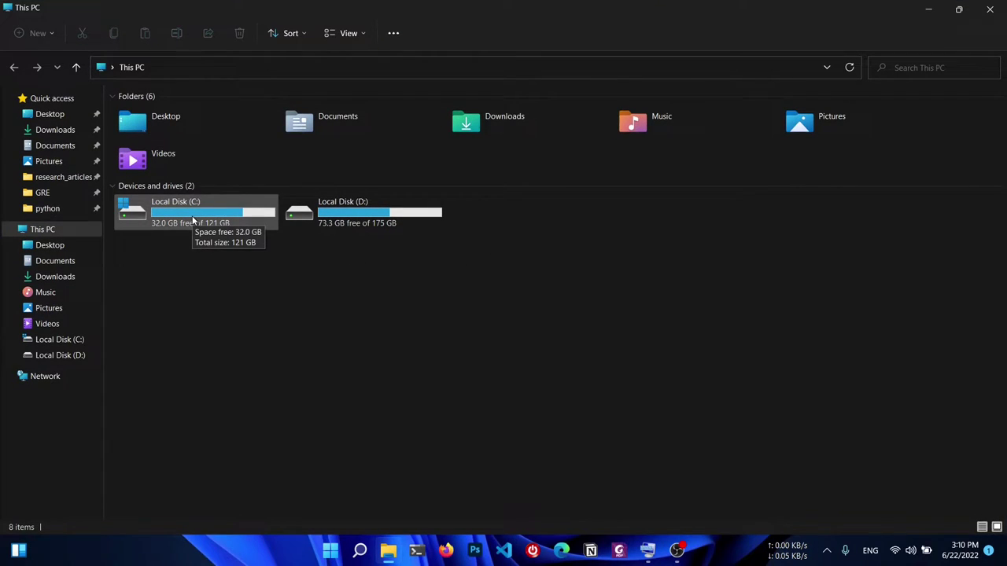
double_click(193, 221)
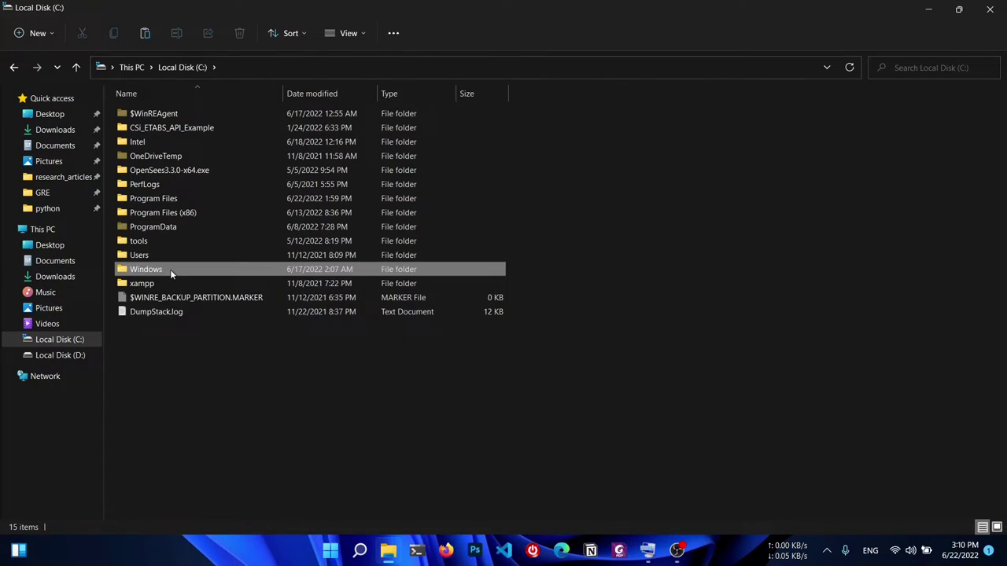
double_click(170, 269)
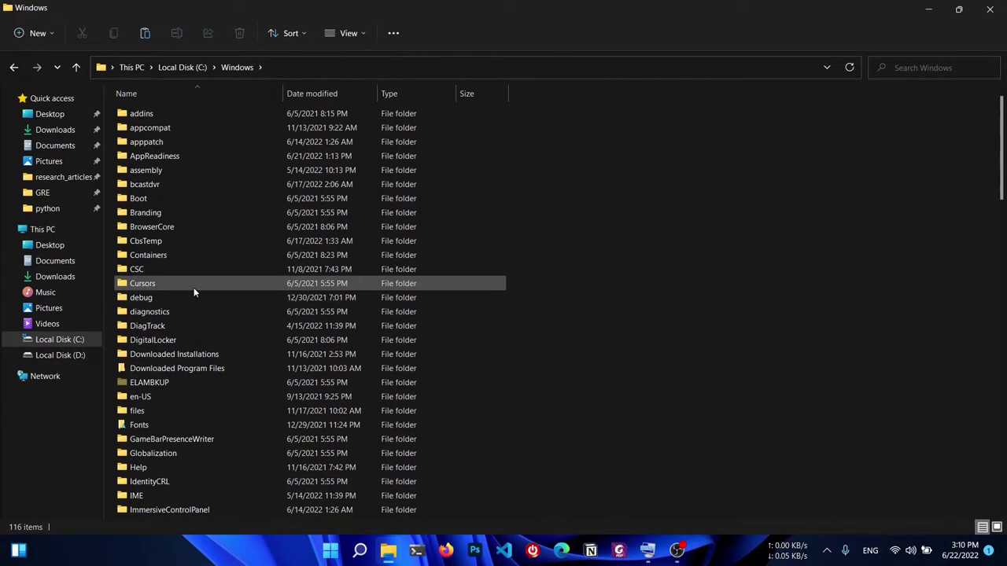
scroll(185, 311, "down", 3)
scroll(158, 469, "down", 5)
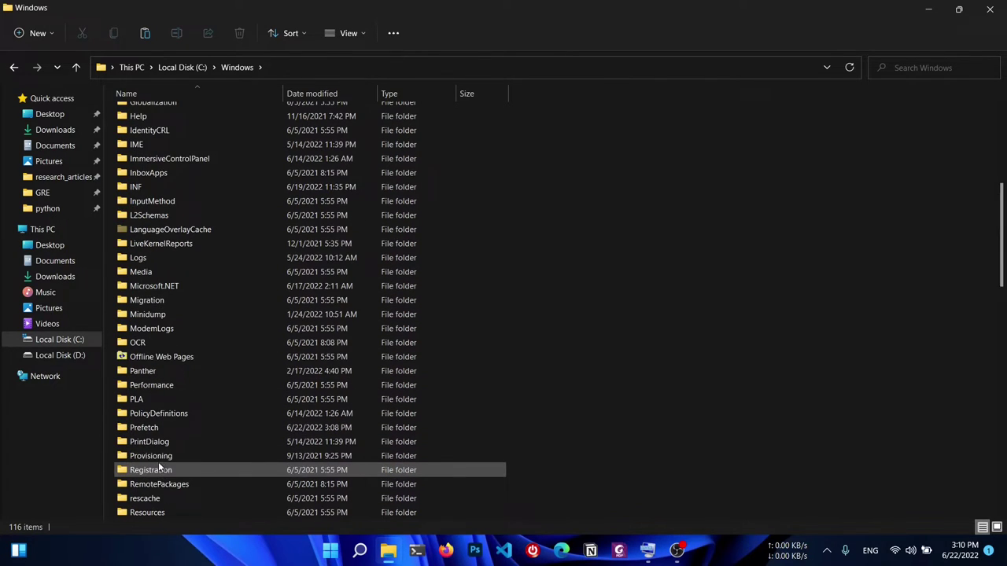
scroll(158, 464, "down", 8)
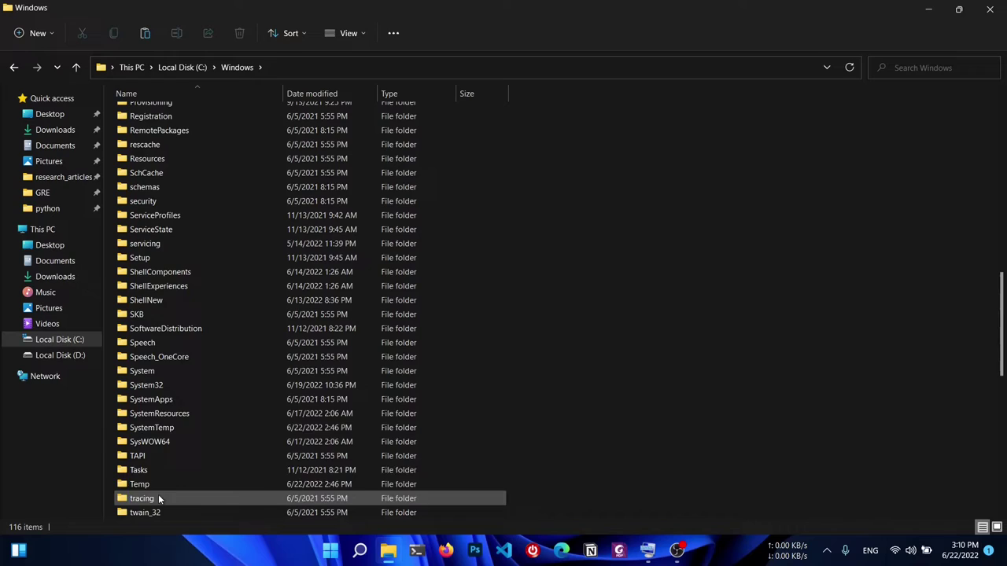
scroll(158, 494, "down", 2)
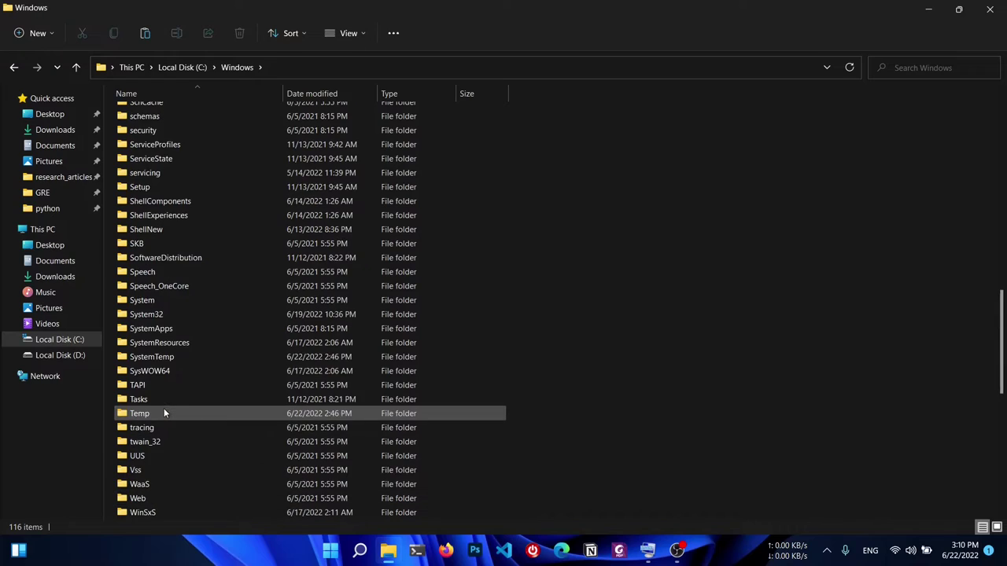
left_click(163, 314)
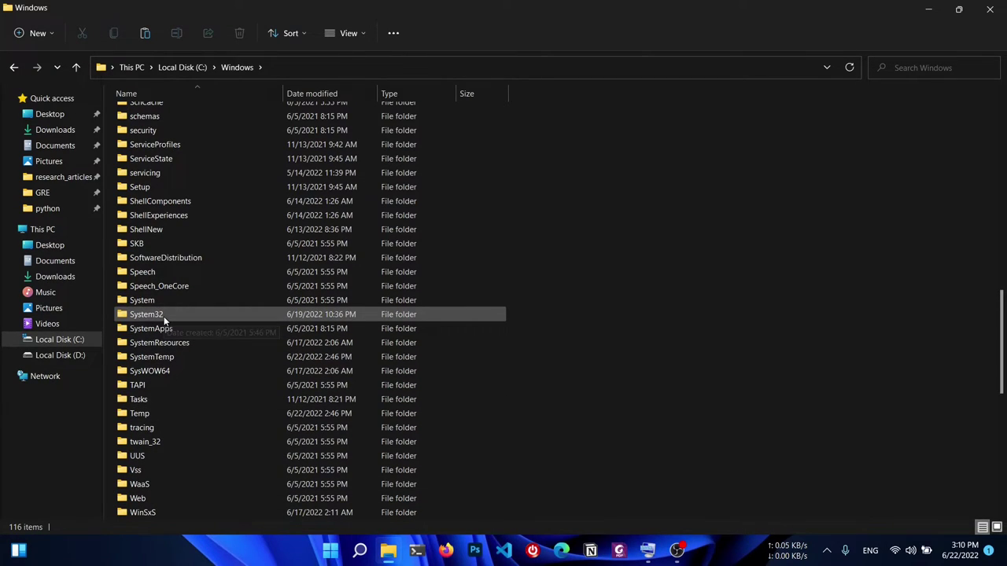
double_click(164, 314)
Step: Find ctfmon.exe in the System32 folder and copy it
scroll(258, 257, "down", 4)
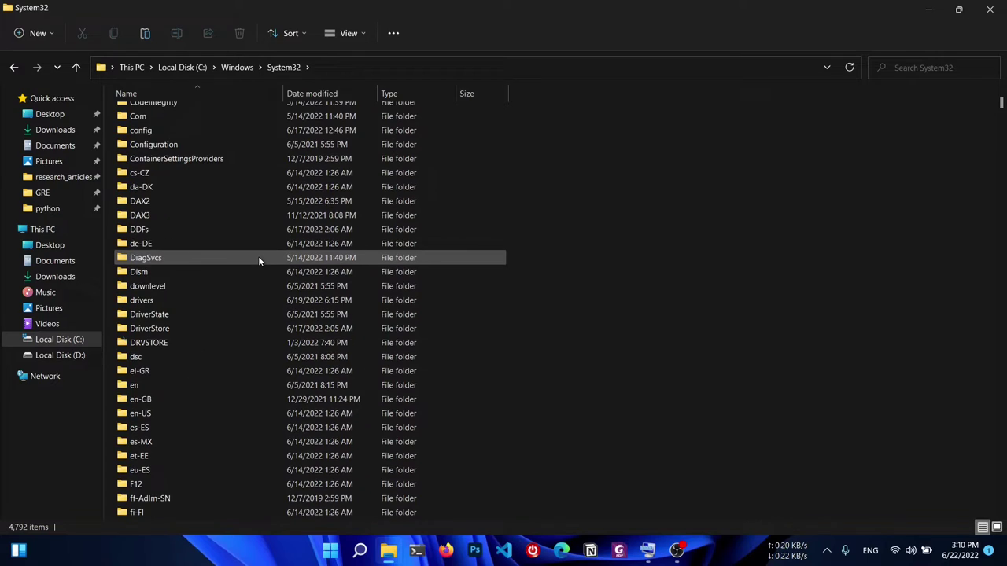
scroll(256, 257, "down", 15)
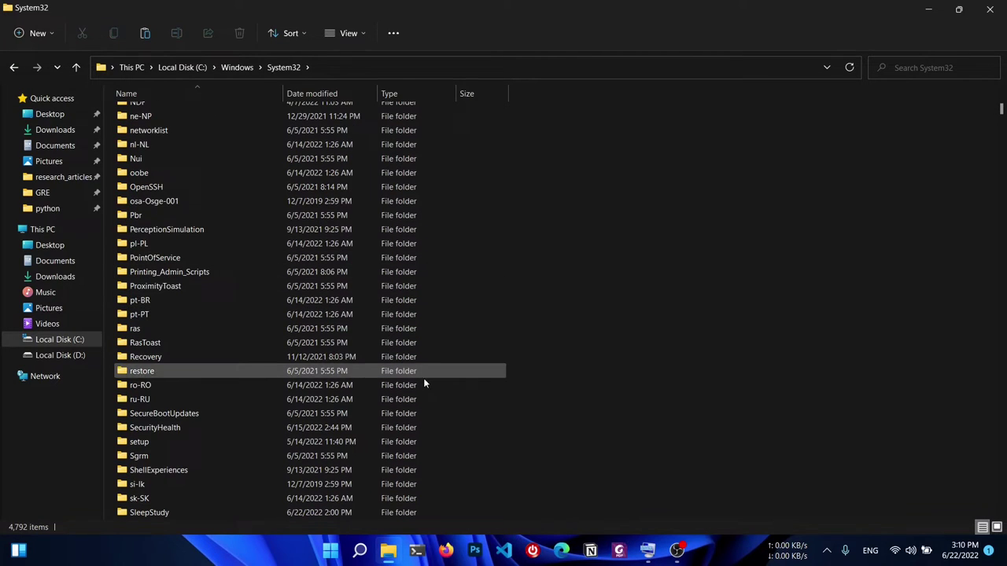
left_click(422, 384)
key("c")
left_click(421, 392)
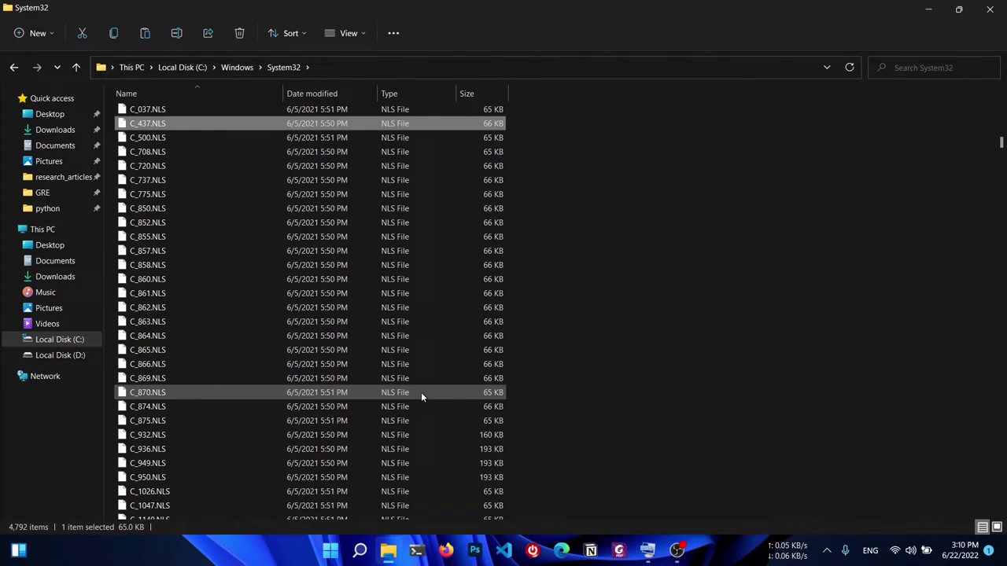
key("Down")
key("Down")
key("Down")
key("Down")
key("Down")
key("Down")
key("Down")
key("Down")
key("Down")
key("Down")
key("Down")
key("Down")
key("Down")
key("Down")
key("Down")
key("Down")
key("Down")
key("Down")
key("Down")
key("Down")
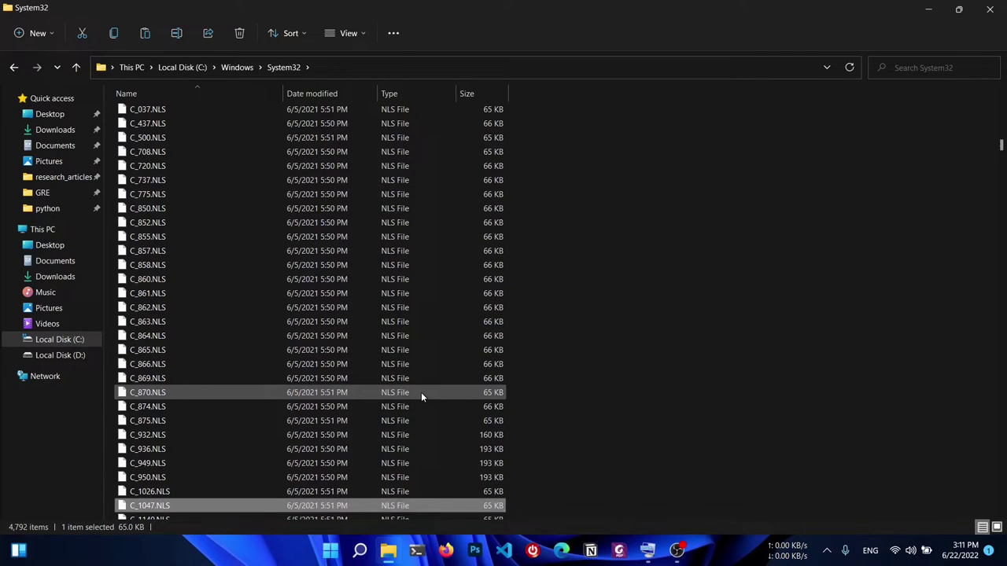
key("Down")
key("Down")
key("Down")
key("Down")
key("Down")
key("Down")
key("Down")
key("Down")
key("Down")
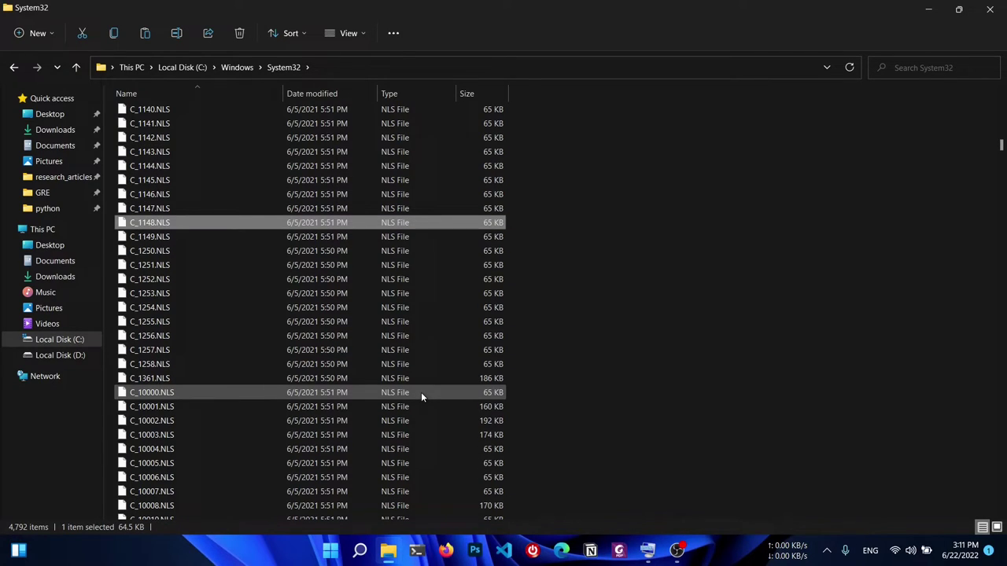
left_click(455, 340)
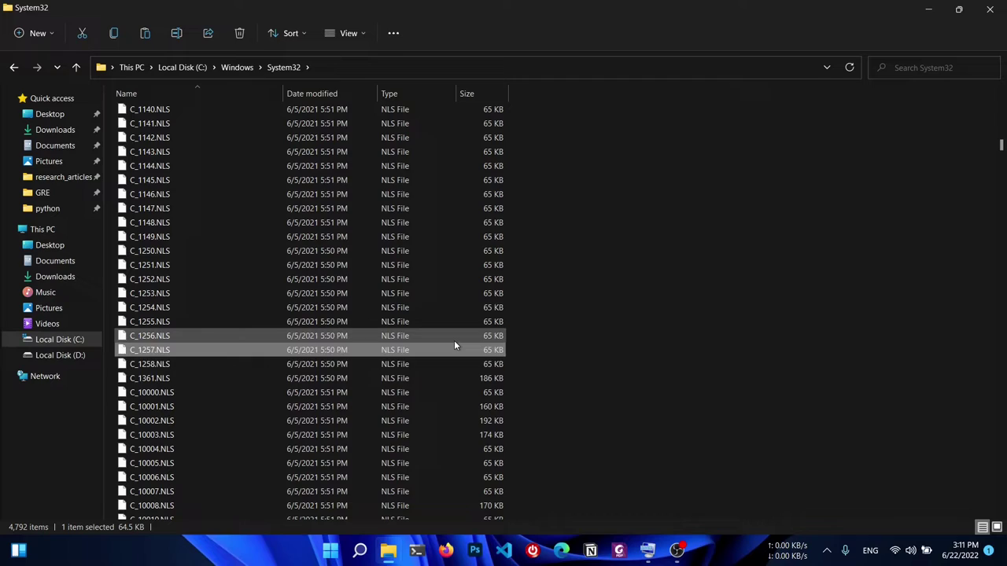
key("Down")
key("Down")
key("Down")
key("Down")
key("Down")
key("Down")
key("Down")
key("Down")
key("Down")
key("Down")
key("Down")
key("Down")
key("Down")
key("Down")
key("Down")
key("Down")
key("Down")
key("Down")
key("Down")
key("Down")
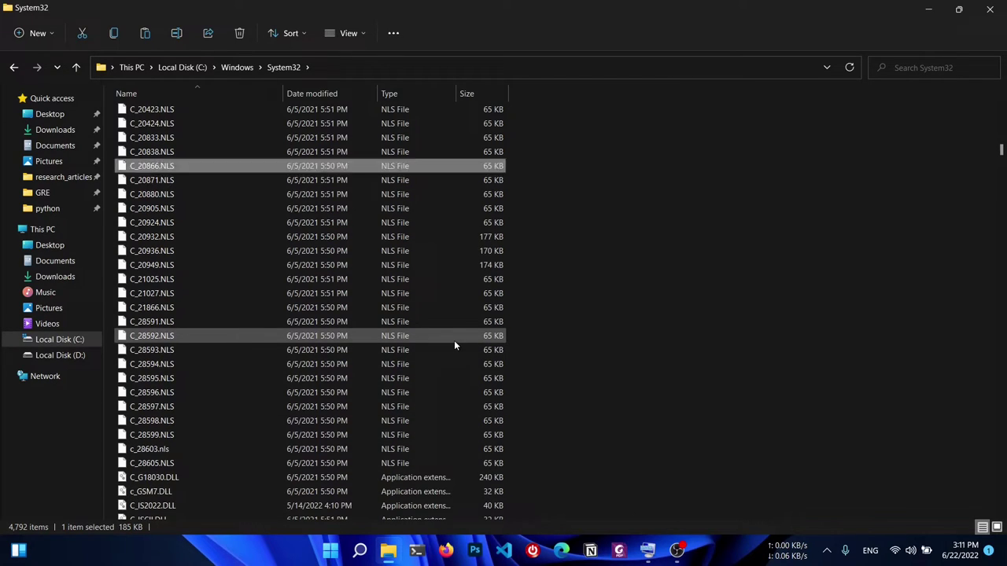
scroll(454, 345, "down", 20)
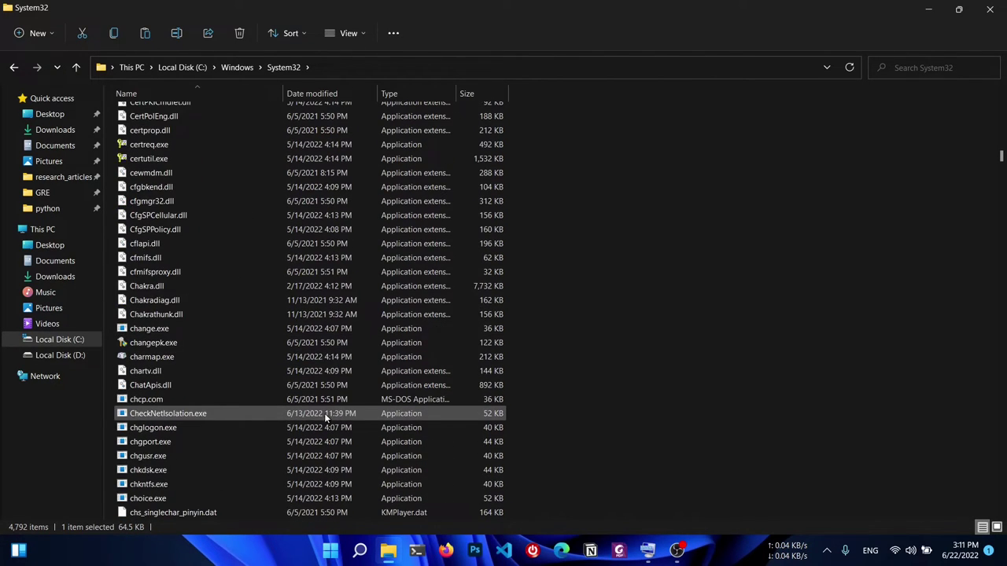
scroll(307, 412, "down", 20)
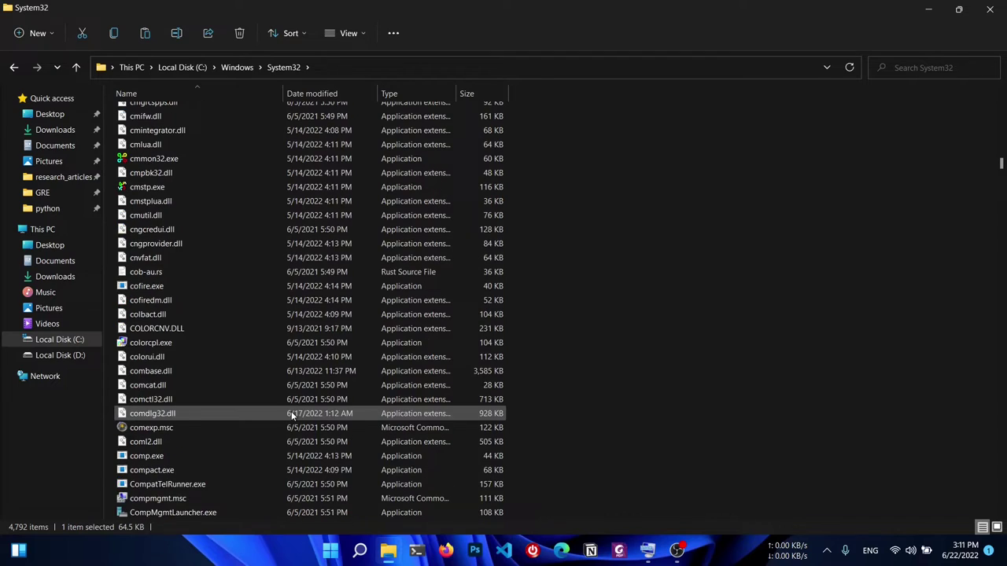
scroll(291, 411, "down", 20)
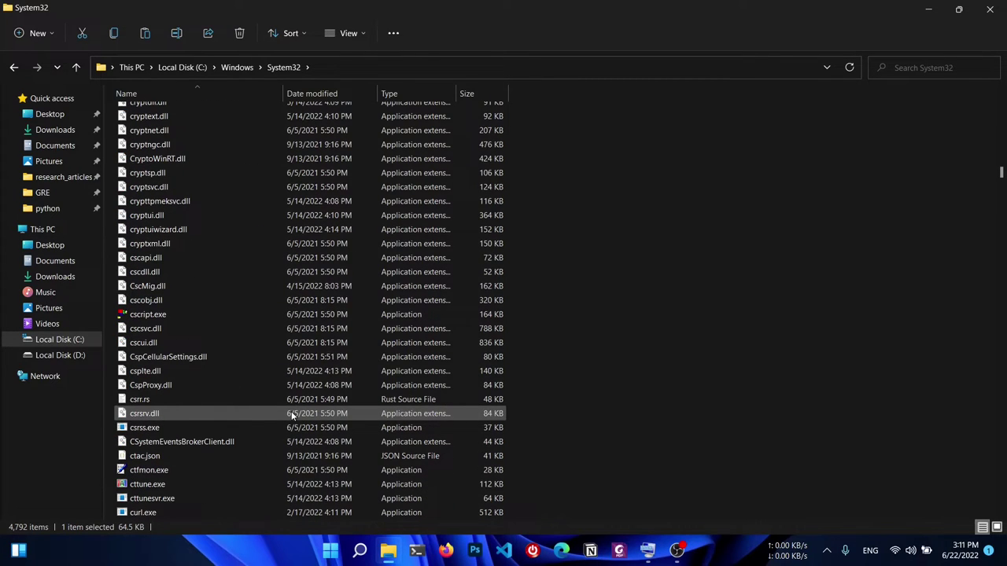
scroll(291, 411, "down", 5)
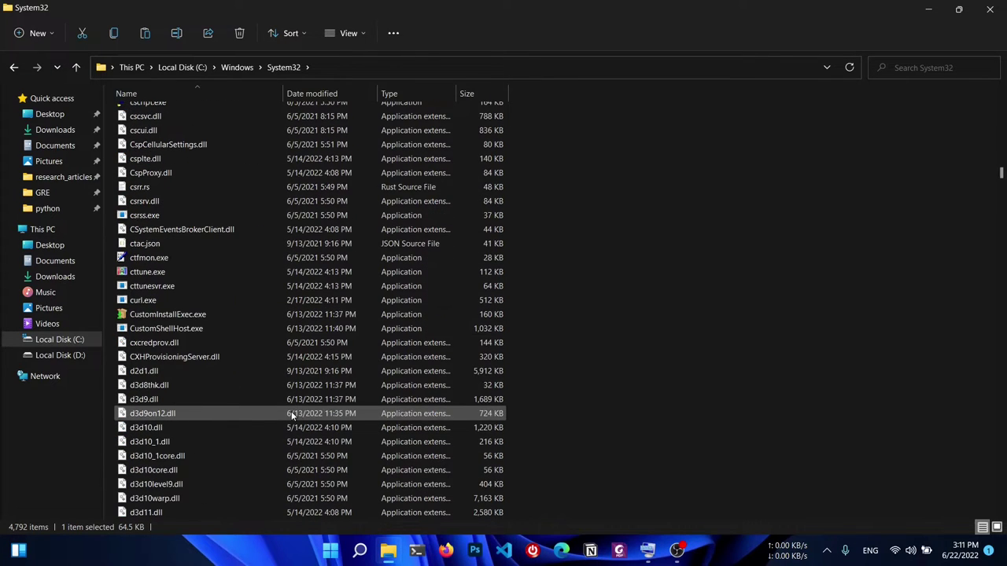
left_click(146, 261)
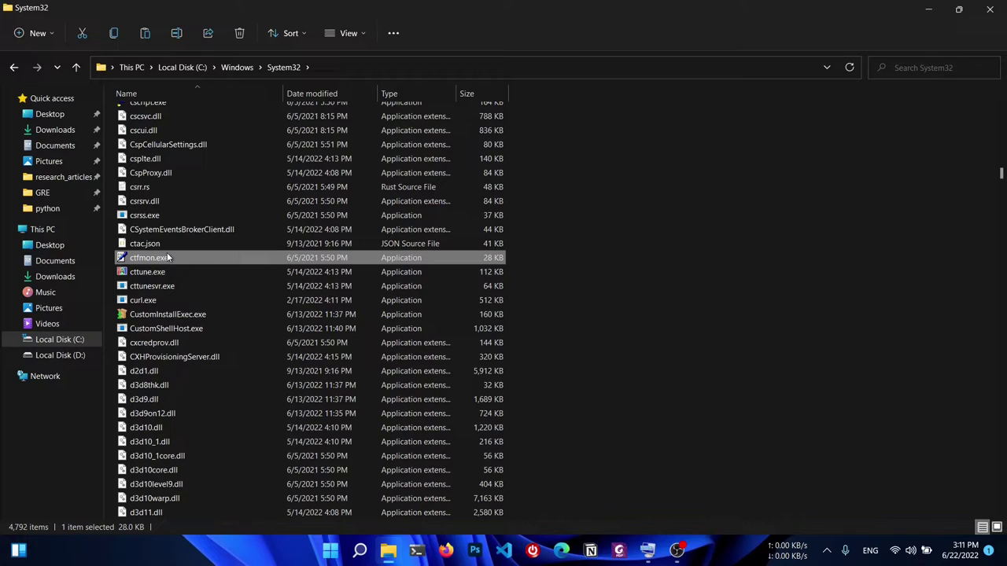
right_click(164, 259)
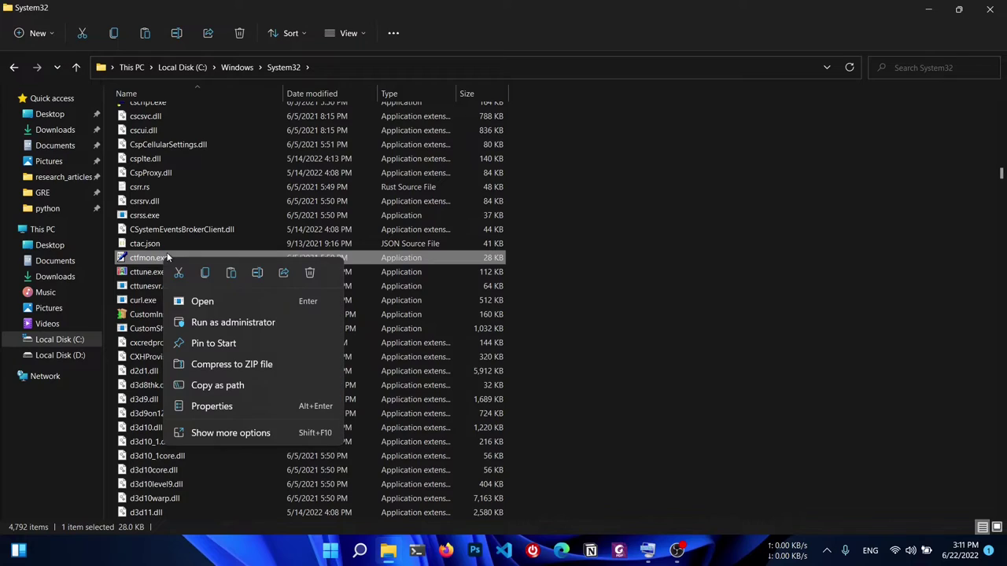
left_click(202, 281)
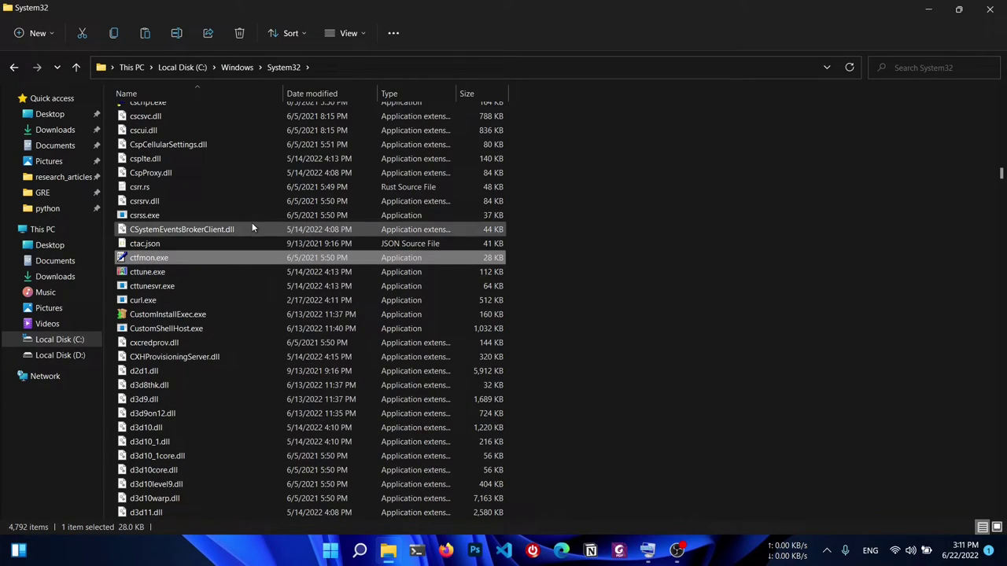
Step: Go to the Startup folder using the address shell:startup
scroll(184, 247, "up", 6)
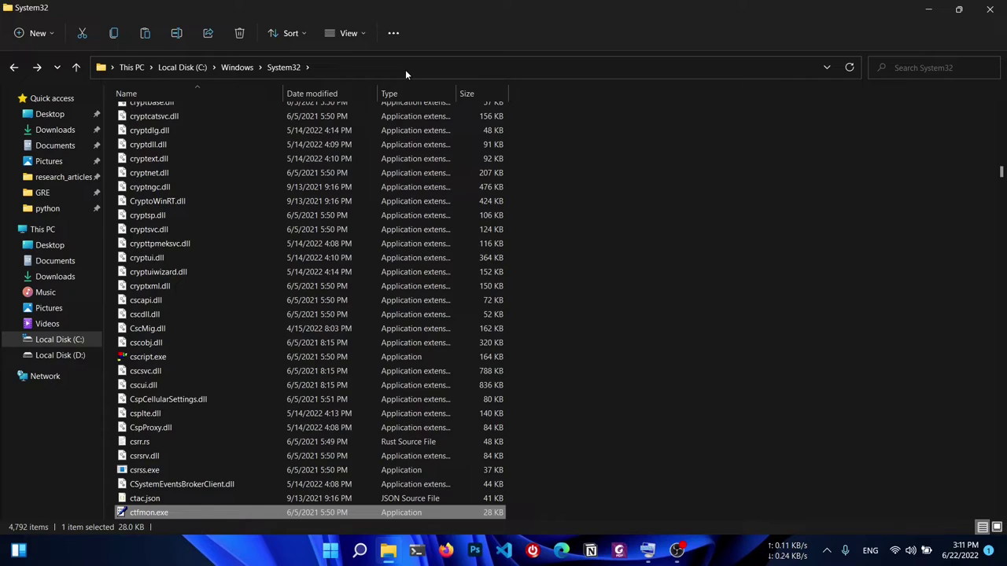
left_click(405, 70)
type("shel")
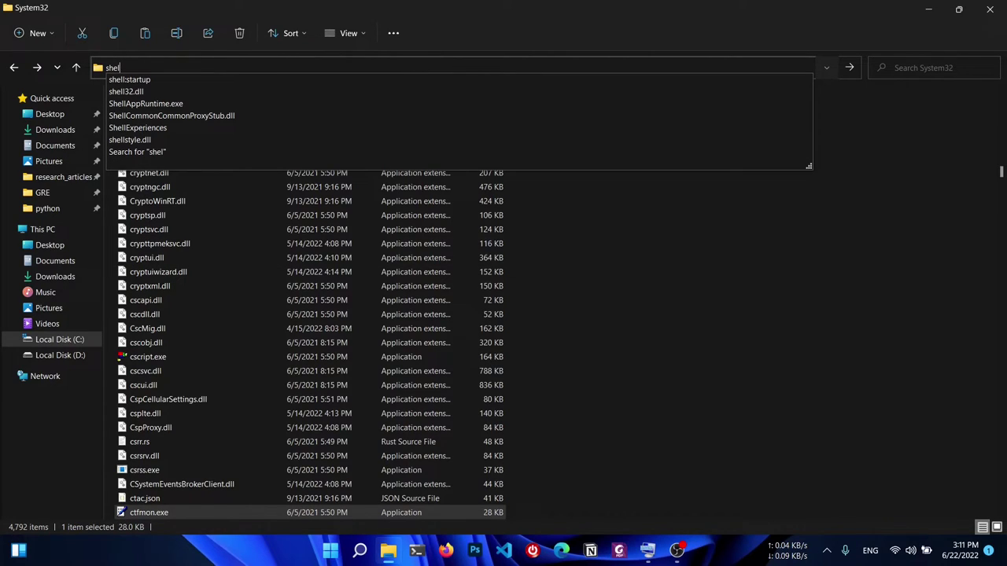
type("l:startup")
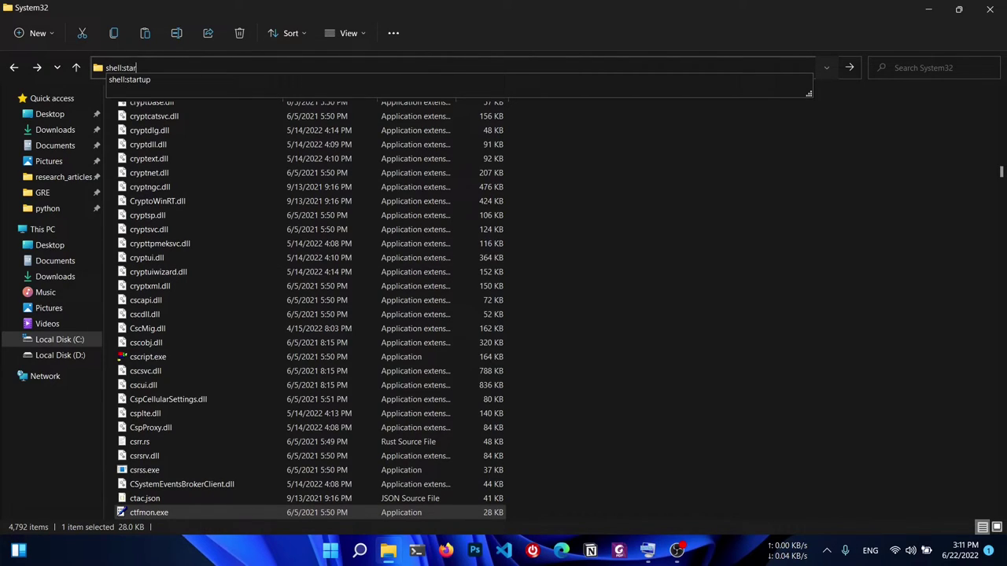
key("Return")
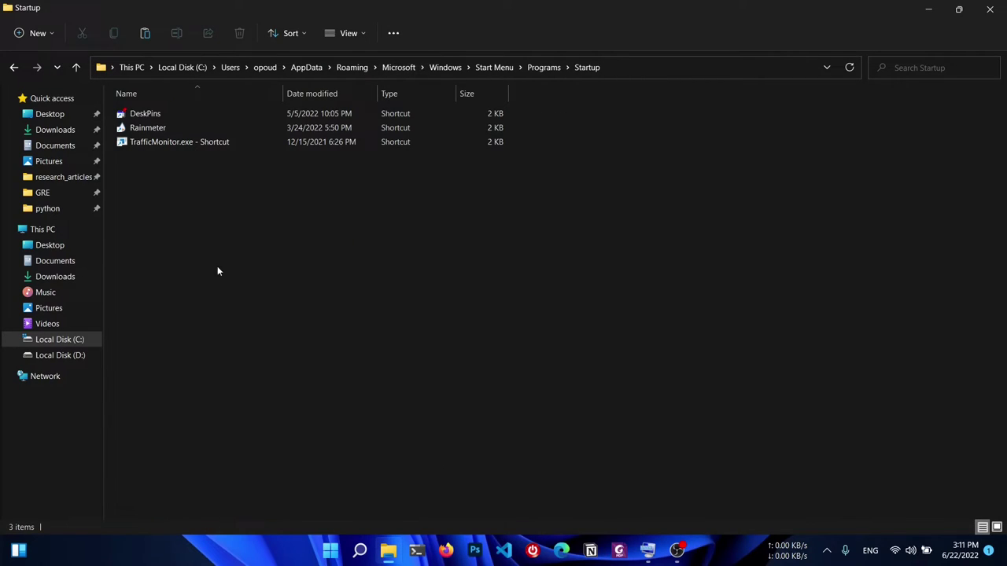
Step: Paste the copied ctfmon.exe into the Startup folder as a shortcut
right_click(216, 197)
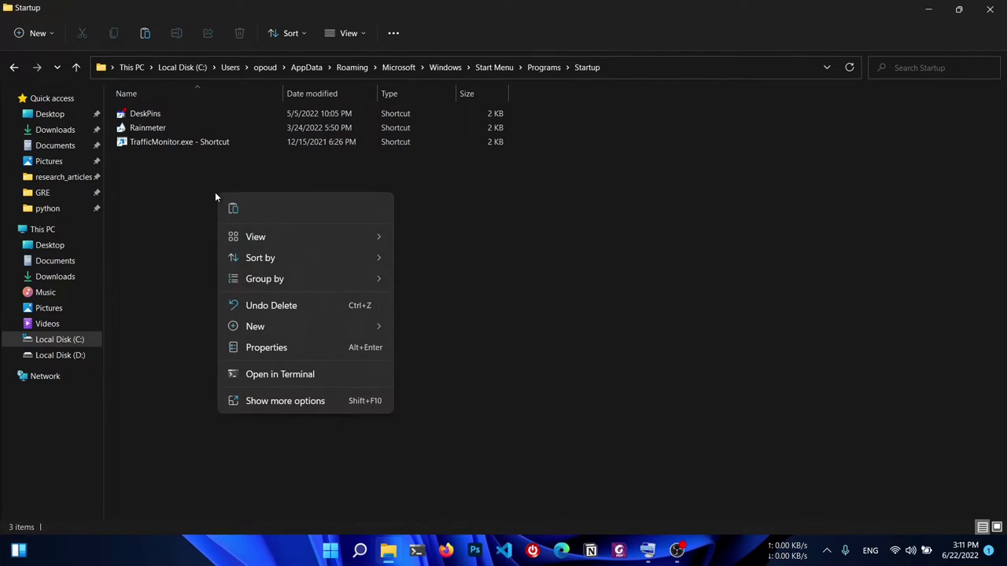
left_click(162, 240)
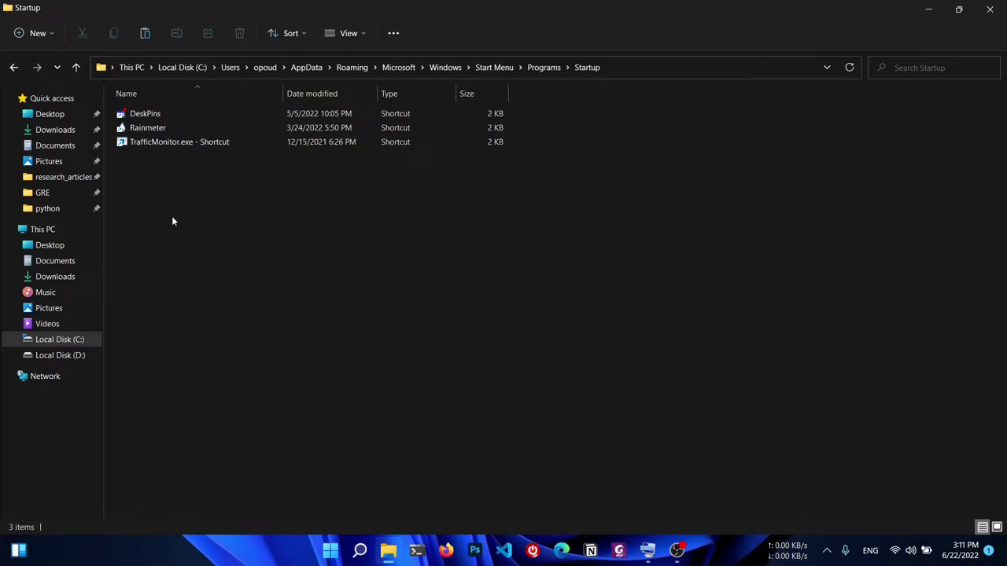
right_click(171, 203)
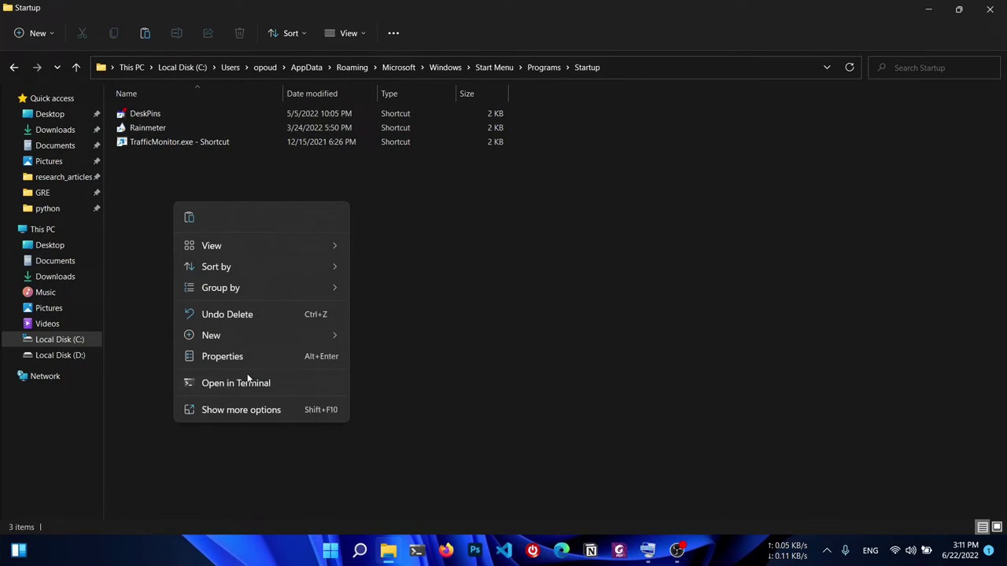
left_click(233, 406)
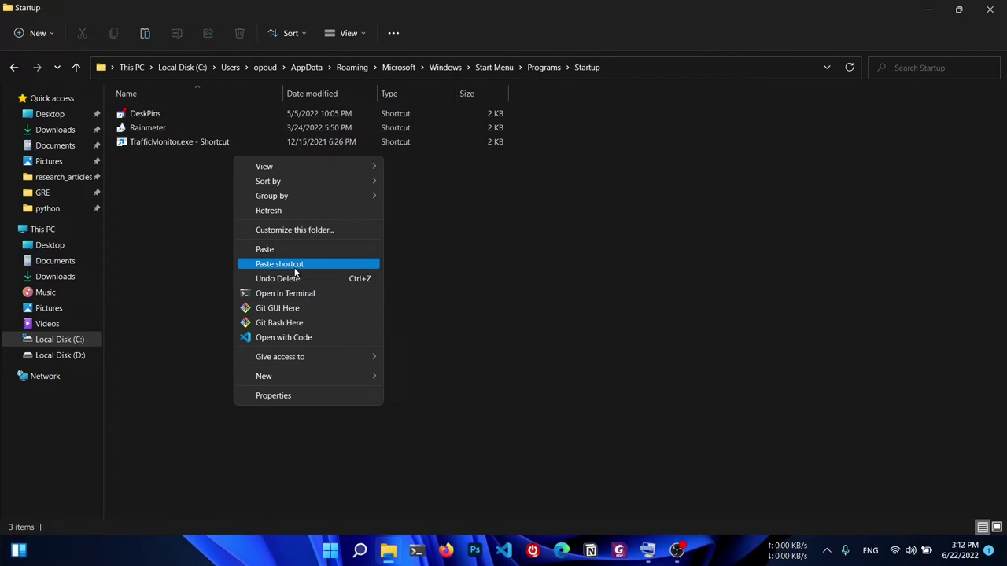
left_click(295, 267)
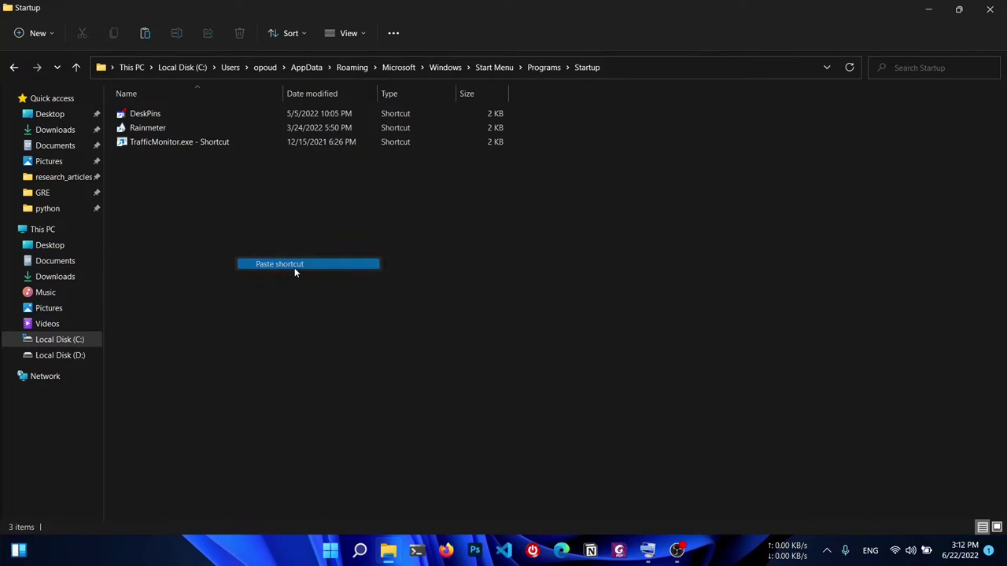
left_click(203, 226)
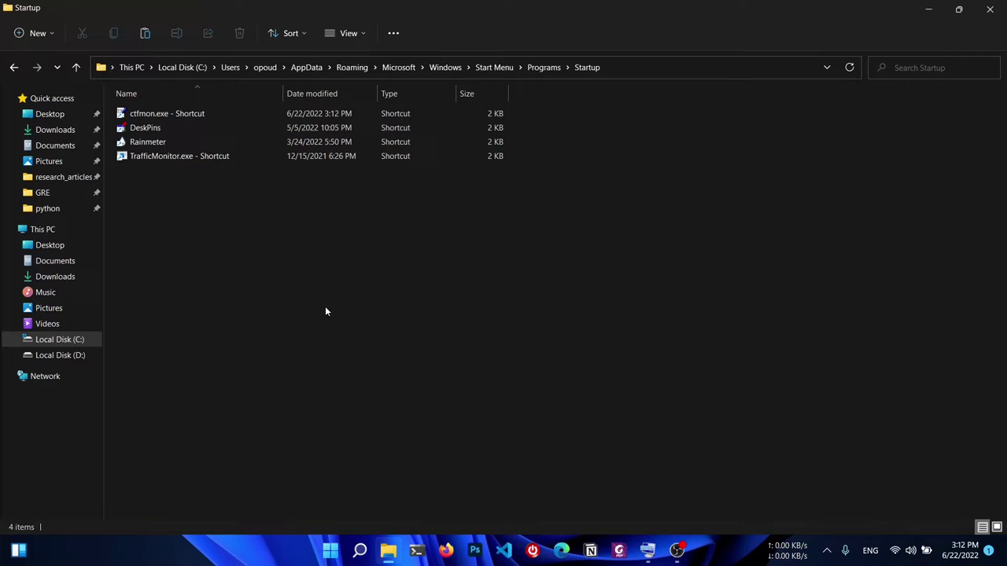
Step: Test entering the letter f in the Windows search box with the On-Screen Keyboard
left_click(361, 550)
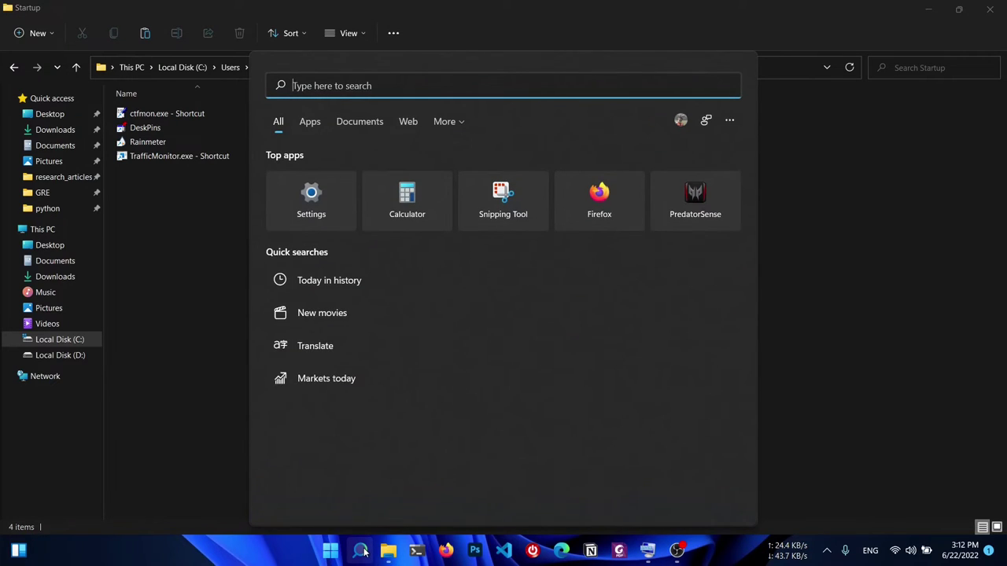
left_click(651, 552)
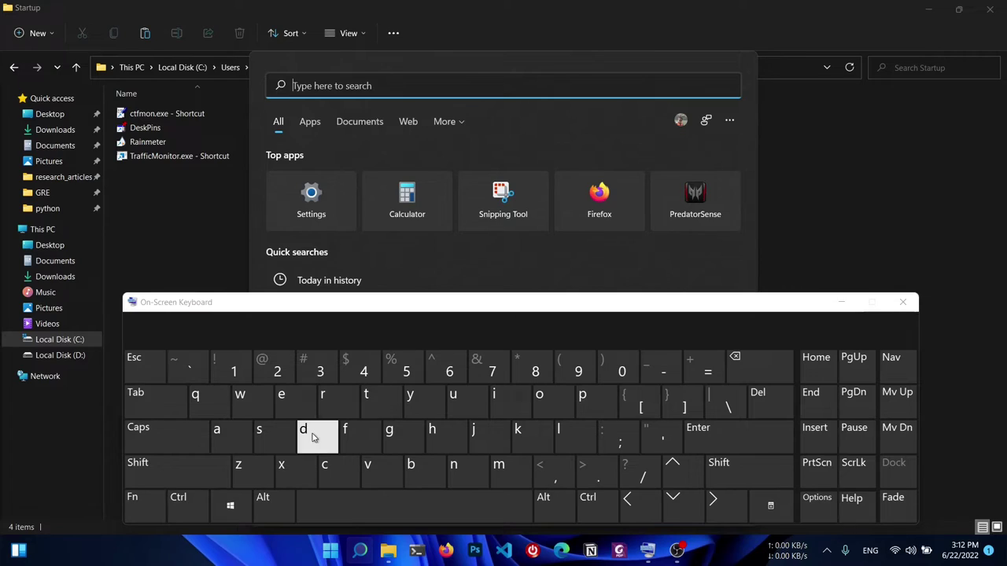
left_click(359, 437)
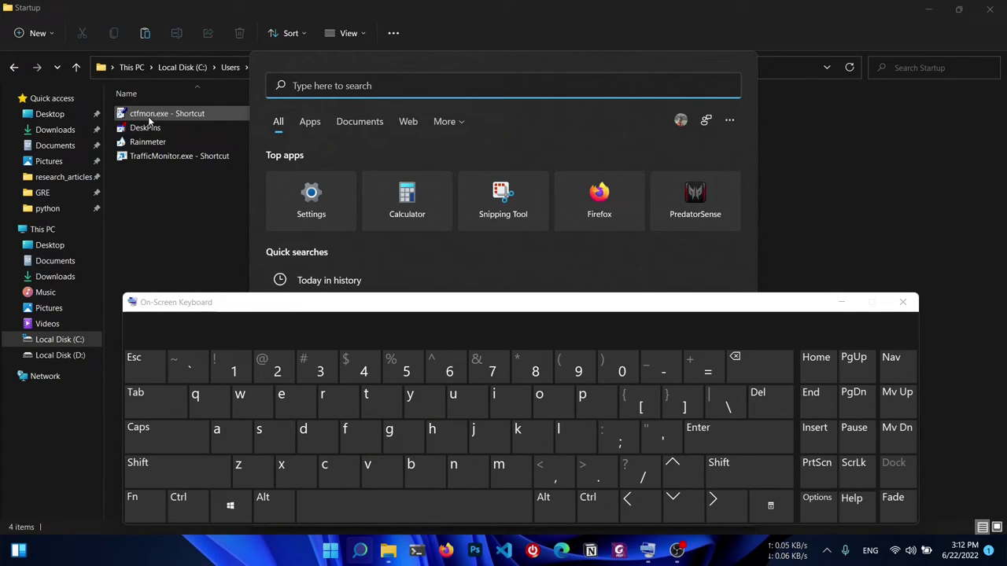
Step: Select the ctfmon.exe shortcut in the Startup folder and reopen Windows search
left_click(150, 119)
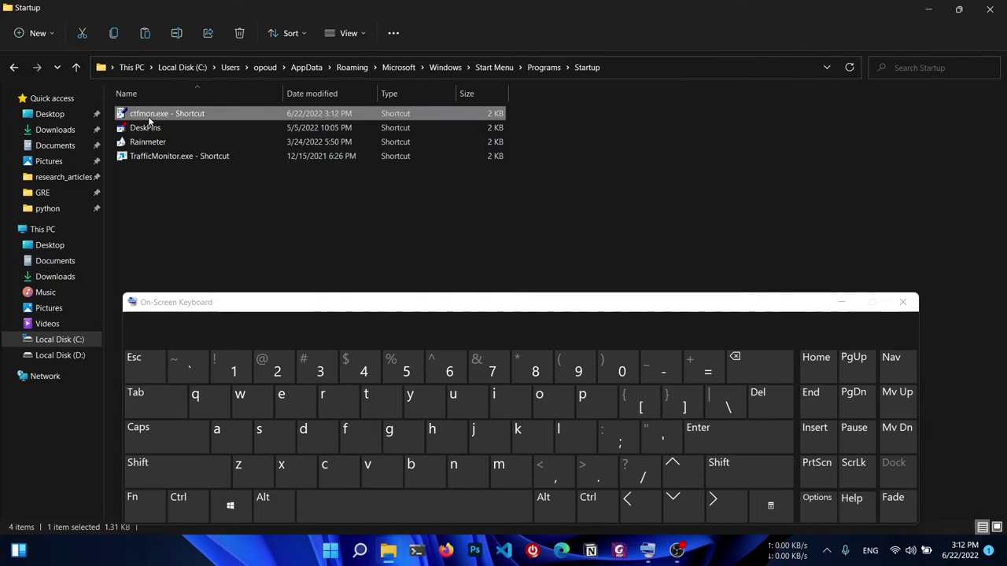
left_click(360, 550)
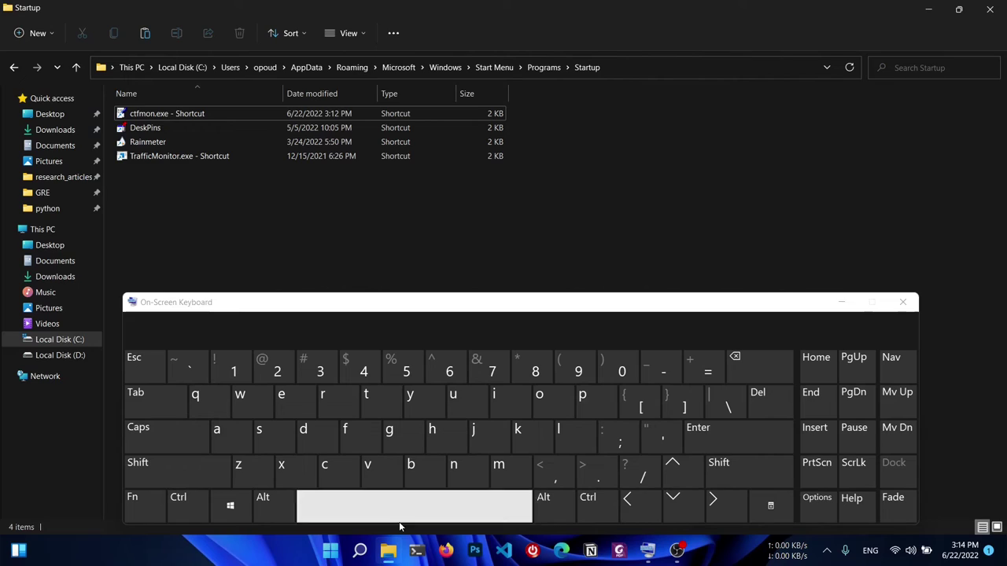
left_click(360, 550)
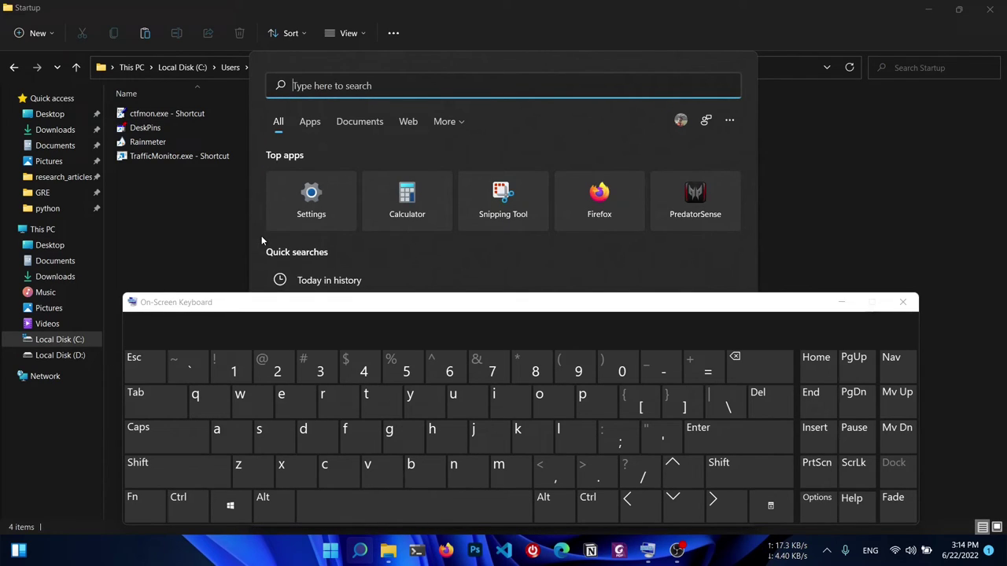
Step: Test the Windows search box by entering cfdhj;jh with the On-Screen Keyboard and erasing it
left_click(338, 472)
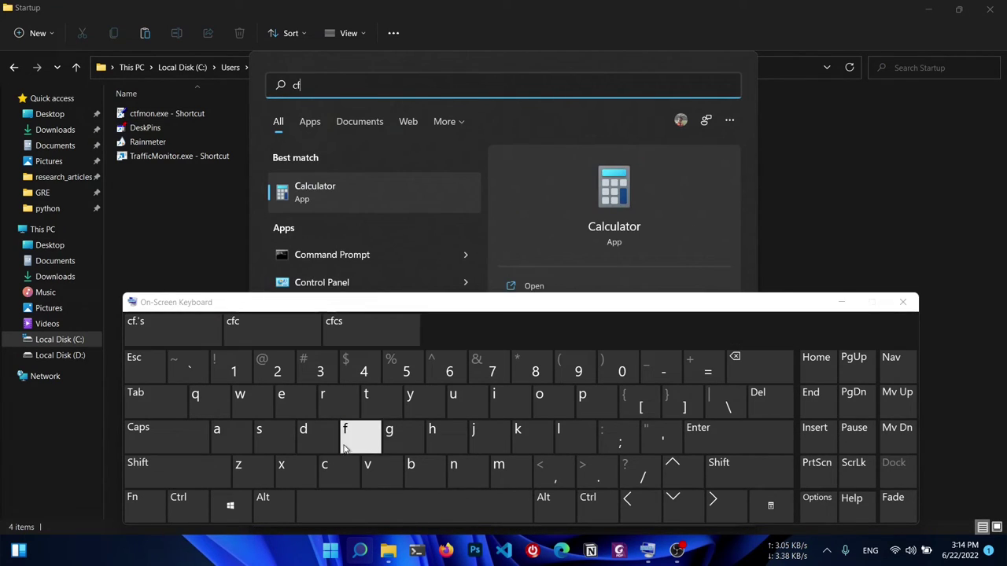
left_click(354, 437)
left_click(307, 437)
left_click(444, 437)
left_click(484, 438)
left_click(620, 437)
left_click(483, 437)
left_click(441, 441)
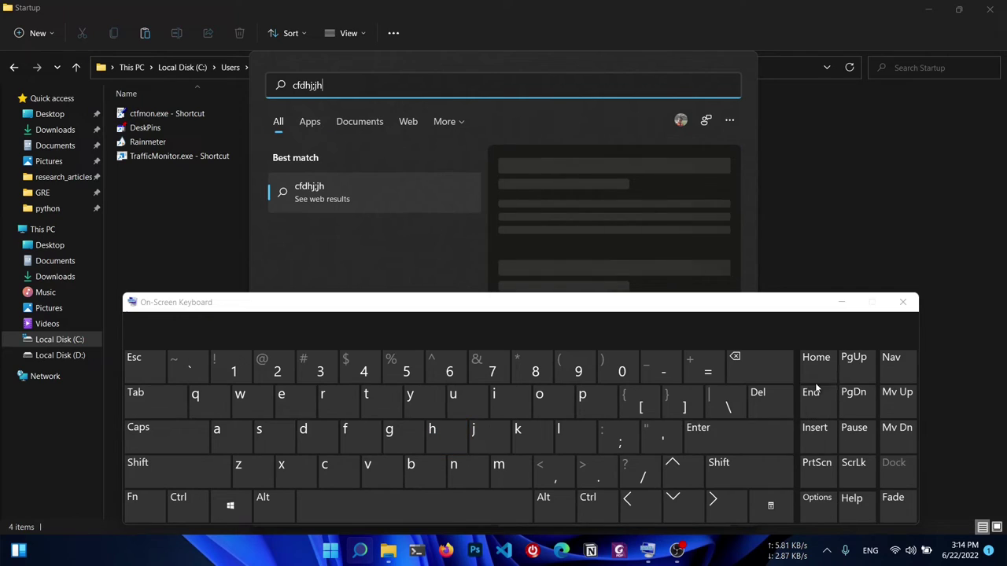
left_click(760, 366)
left_click(759, 366)
left_click(760, 366)
left_click(760, 365)
left_click(760, 366)
left_click(760, 366)
left_click(760, 366)
left_click(759, 365)
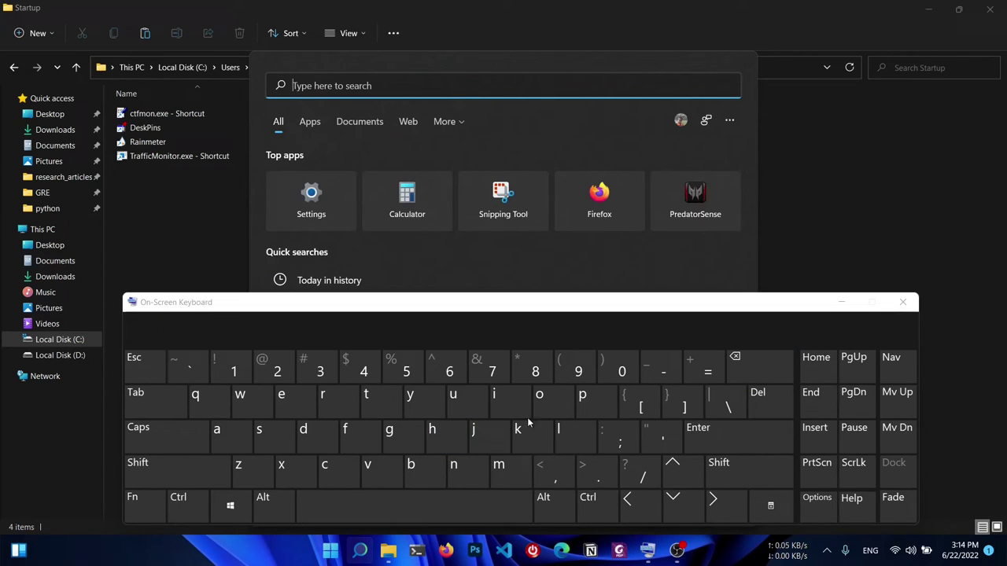
Step: Repeat the search box test with jggk using the On-Screen Keyboard, and erase the text
left_click(473, 431)
left_click(388, 431)
left_click(389, 431)
left_click(517, 431)
left_click(774, 376)
left_click(774, 375)
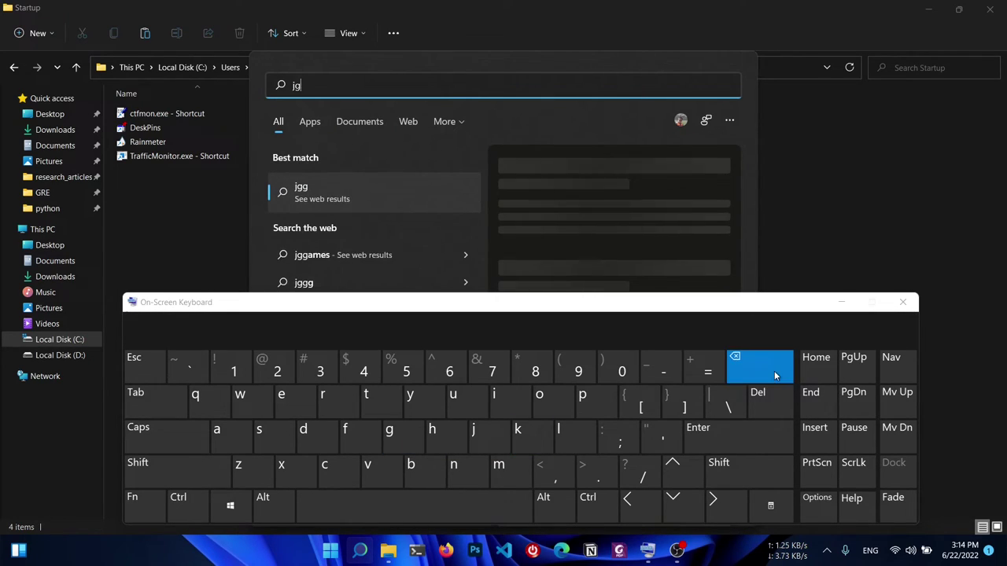
left_click(774, 375)
left_click(774, 375)
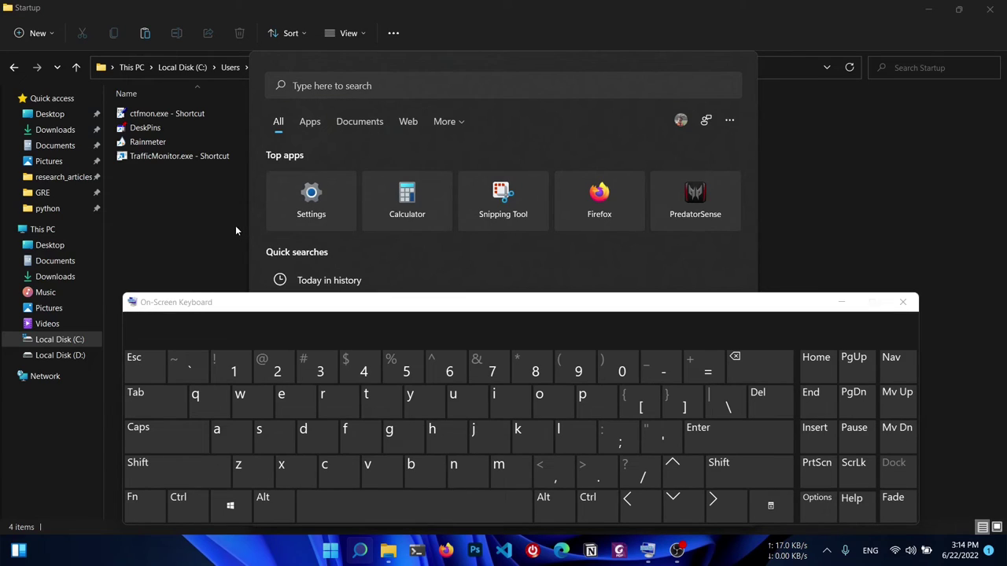
Step: Minimize the On-Screen Keyboard, dismiss Windows search and minimize the Startup folder window
left_click(841, 302)
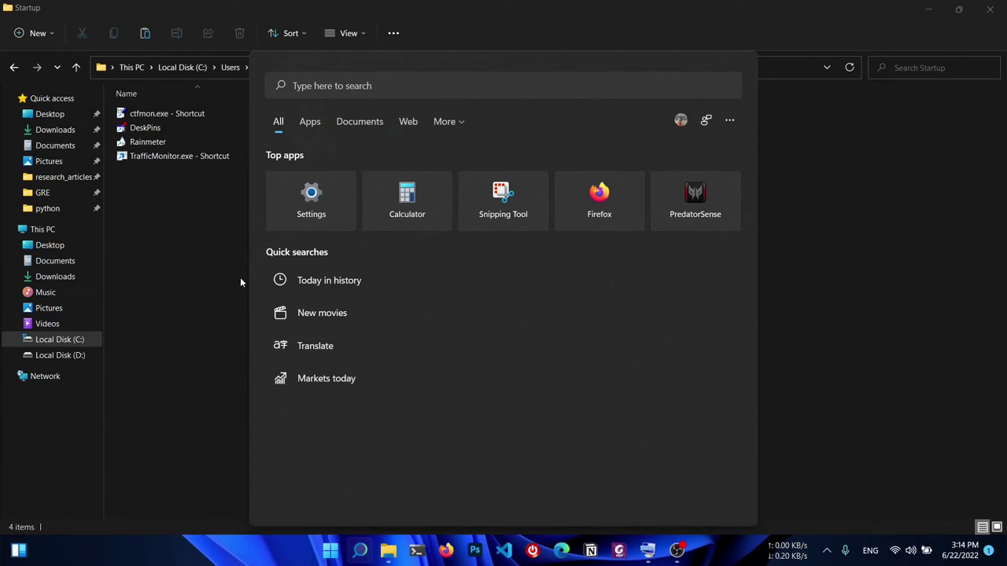
left_click(221, 199)
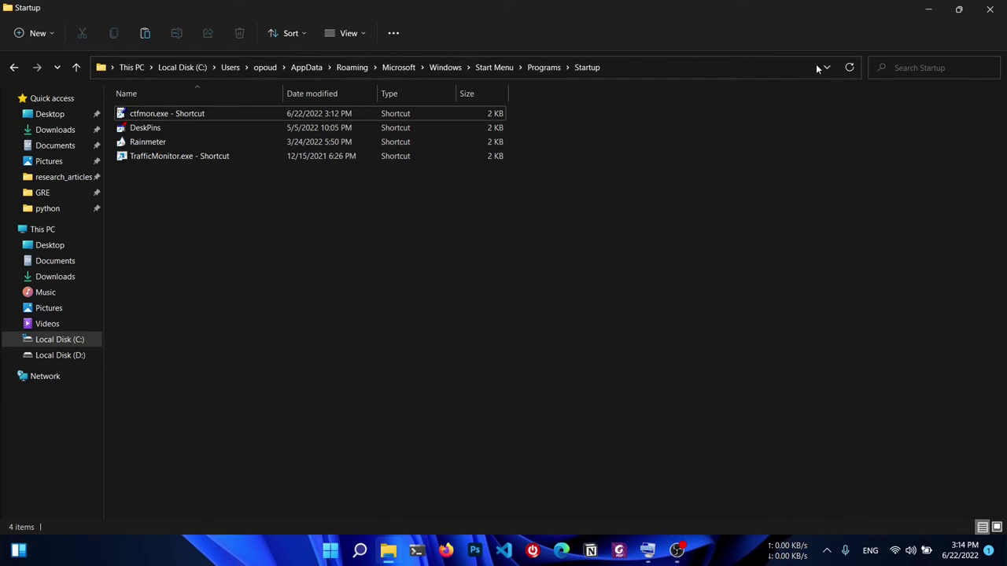
left_click(927, 11)
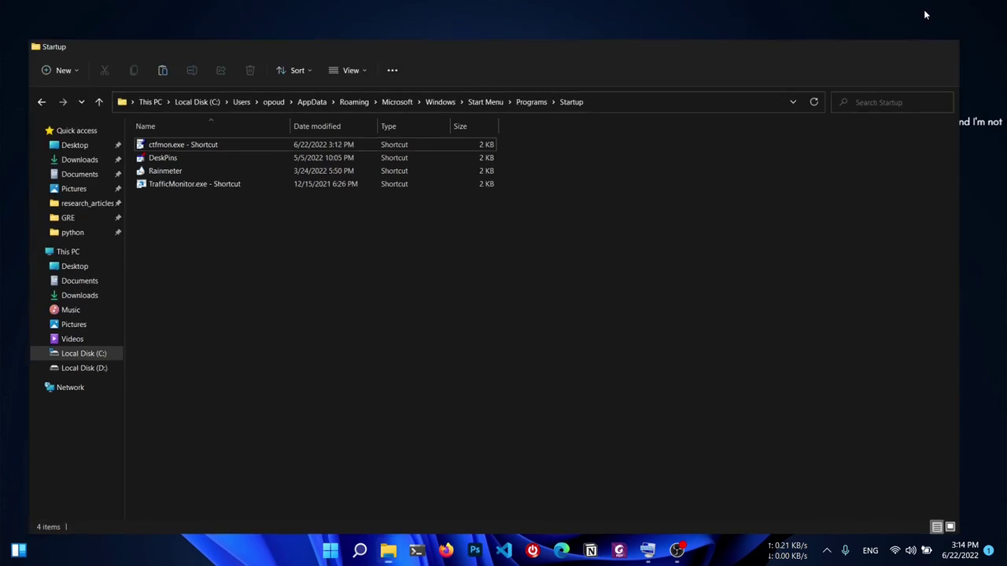